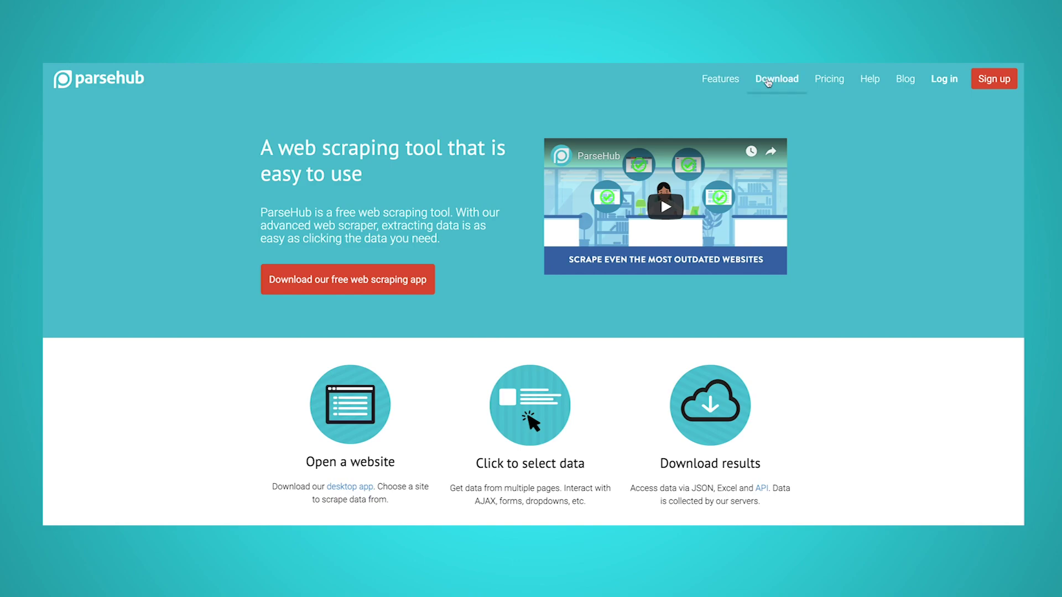
# - Show the Windows download and installation steps on ParseHub's Download page
pyautogui.click(770, 83)
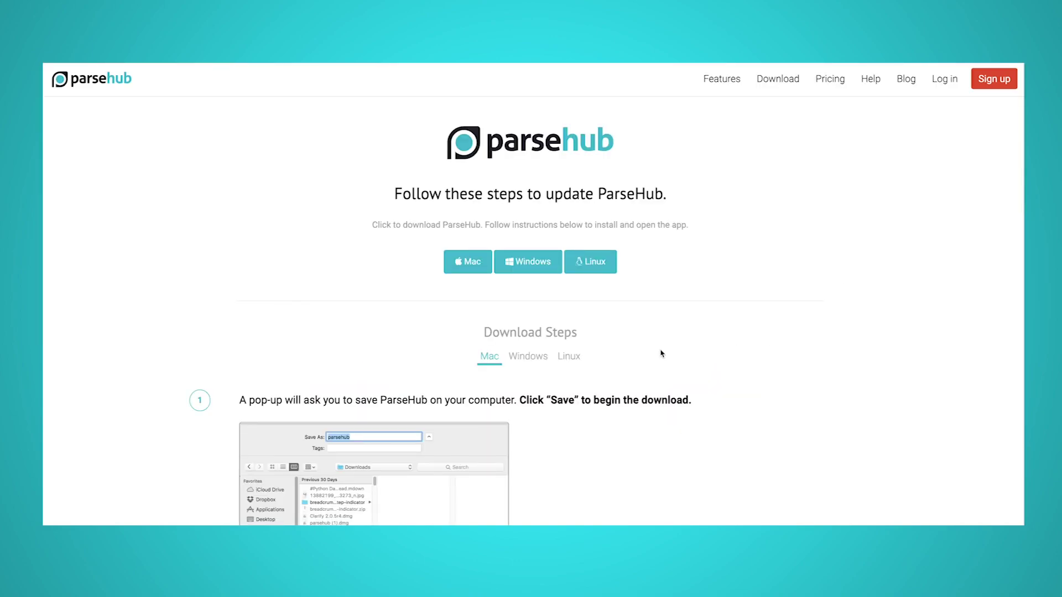
pyautogui.click(530, 262)
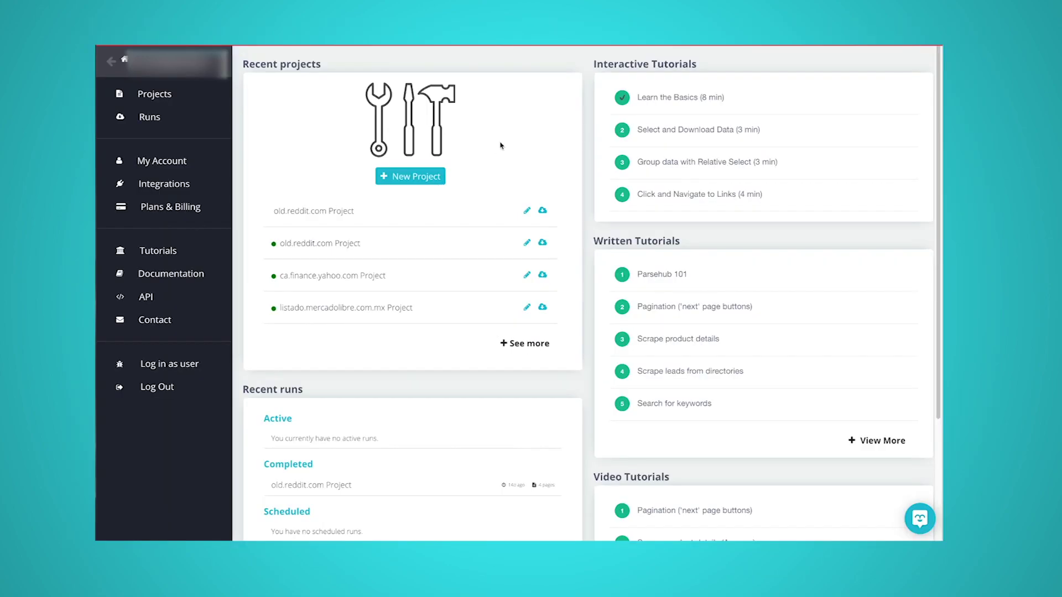
# - Start a new project on the pasted Yelp Toronto coffee-shop search URL
pyautogui.click(409, 177)
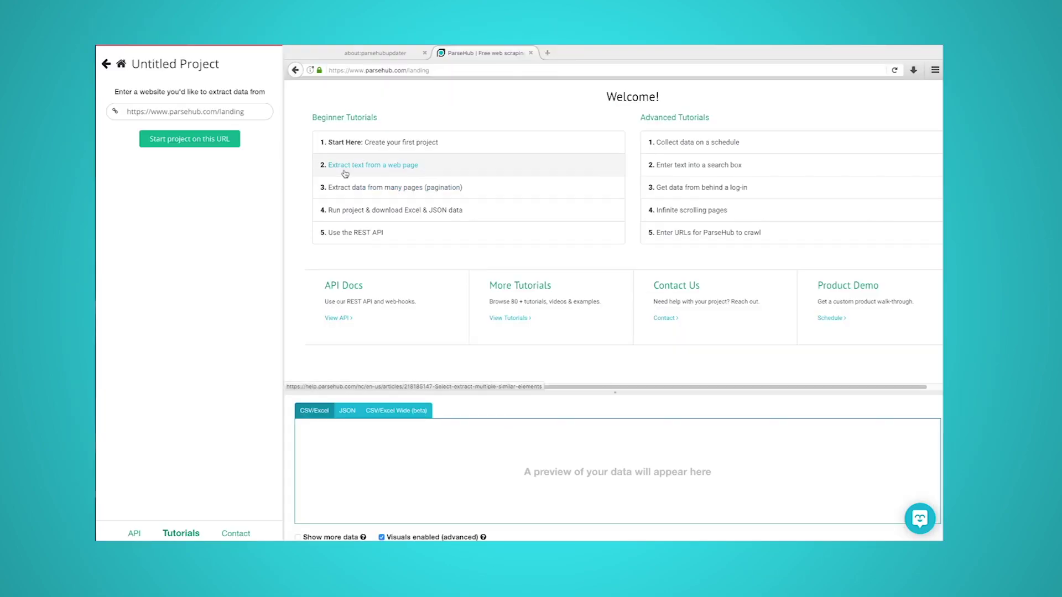
pyautogui.click(211, 109)
pyautogui.hotkey('ctrl', 'a')
pyautogui.hotkey('ctrl', 'v')
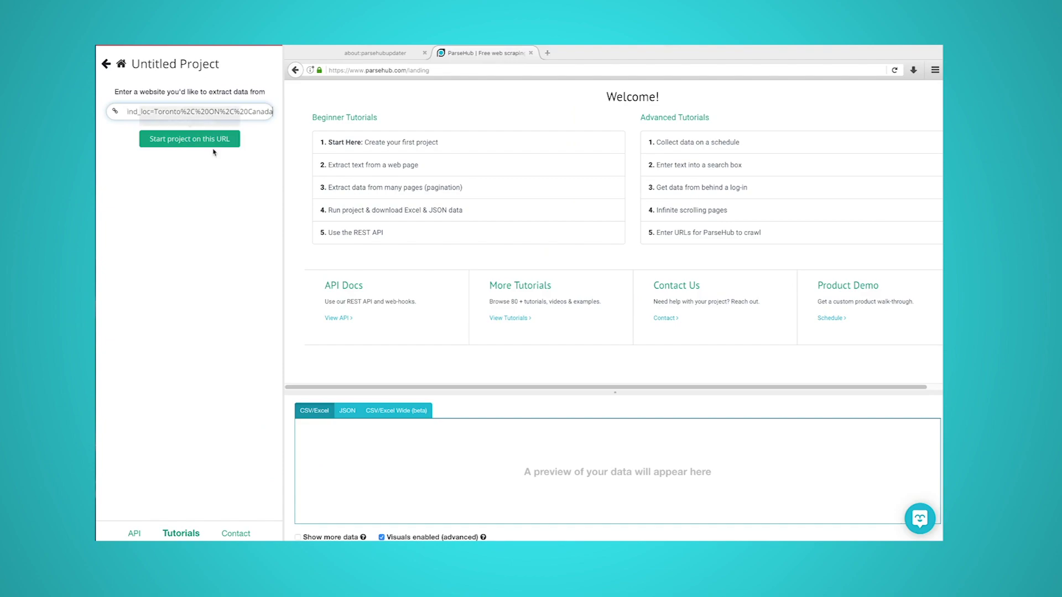
pyautogui.click(211, 141)
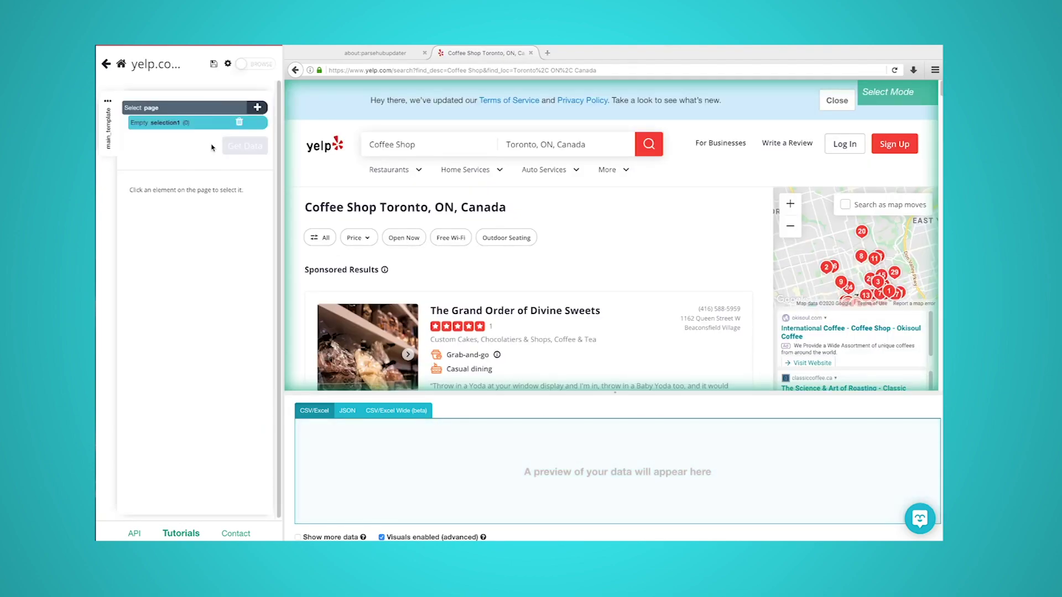
pyautogui.scroll(-5, 498, 249)
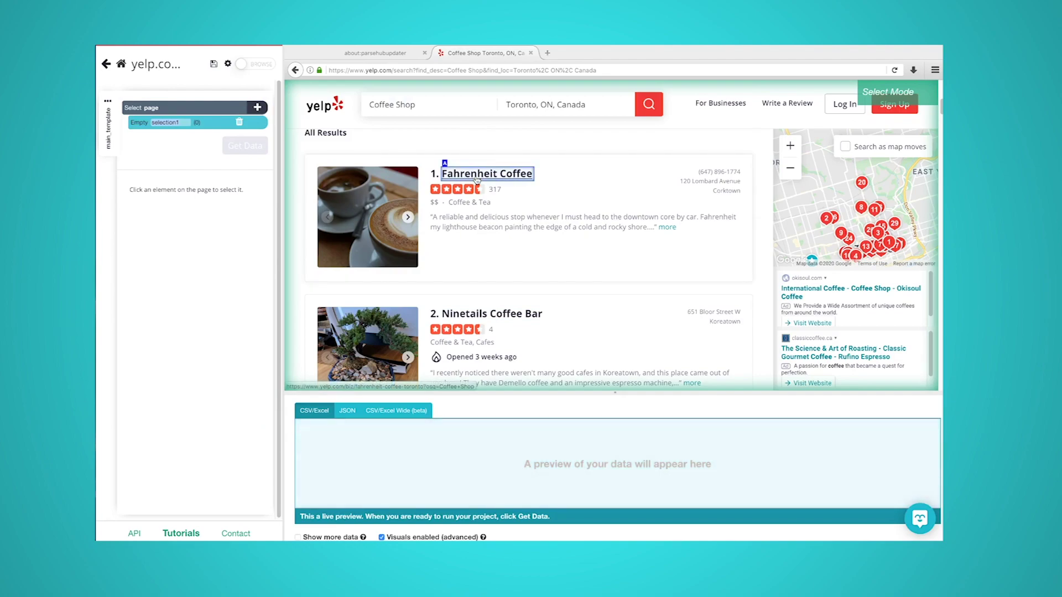
# - Select Fahrenheit Coffee and Ninetails Coffee Bar to capture all 31 business names
pyautogui.click(476, 179)
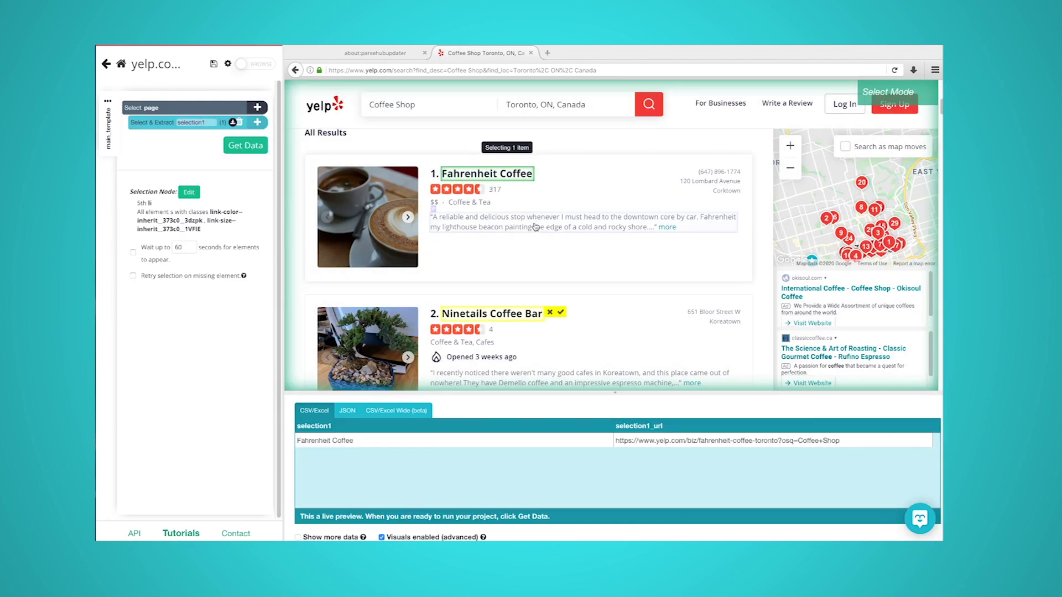
pyautogui.click(512, 315)
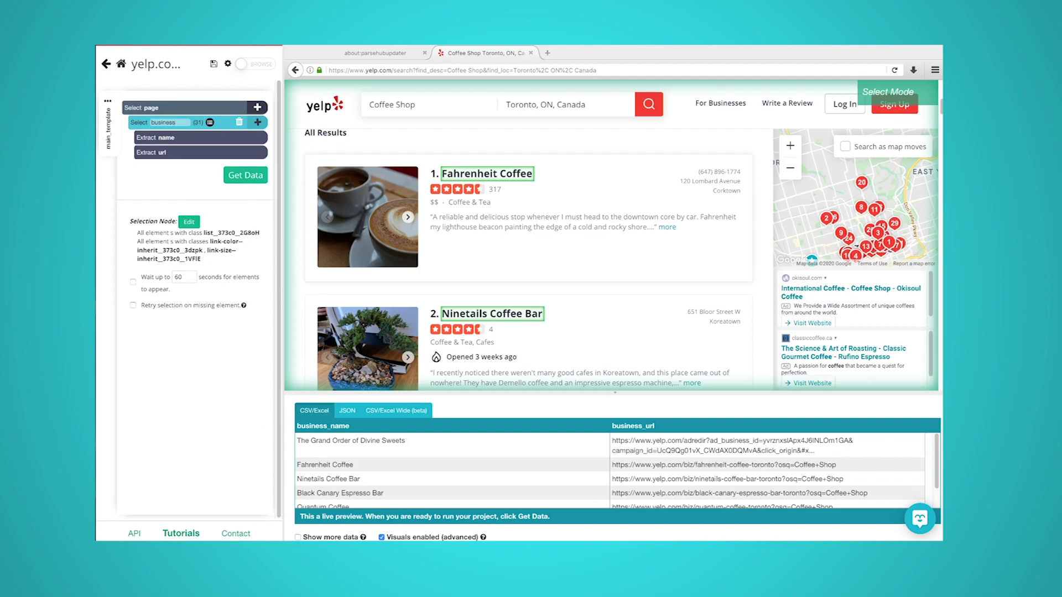
pyautogui.click(258, 123)
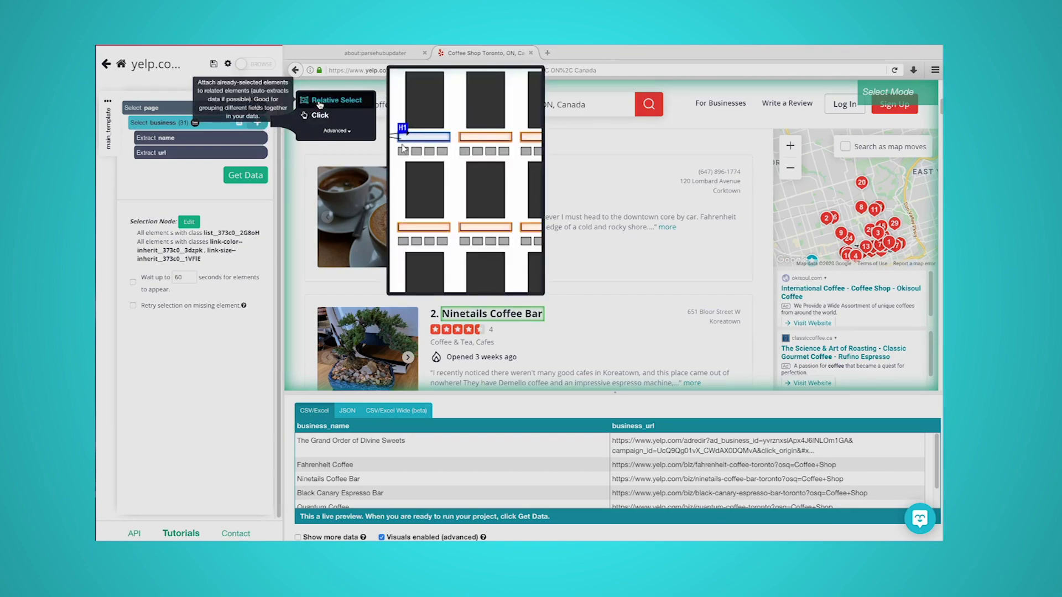
# - Add a 'phone' relative selection linking each business name to its phone number
pyautogui.click(320, 102)
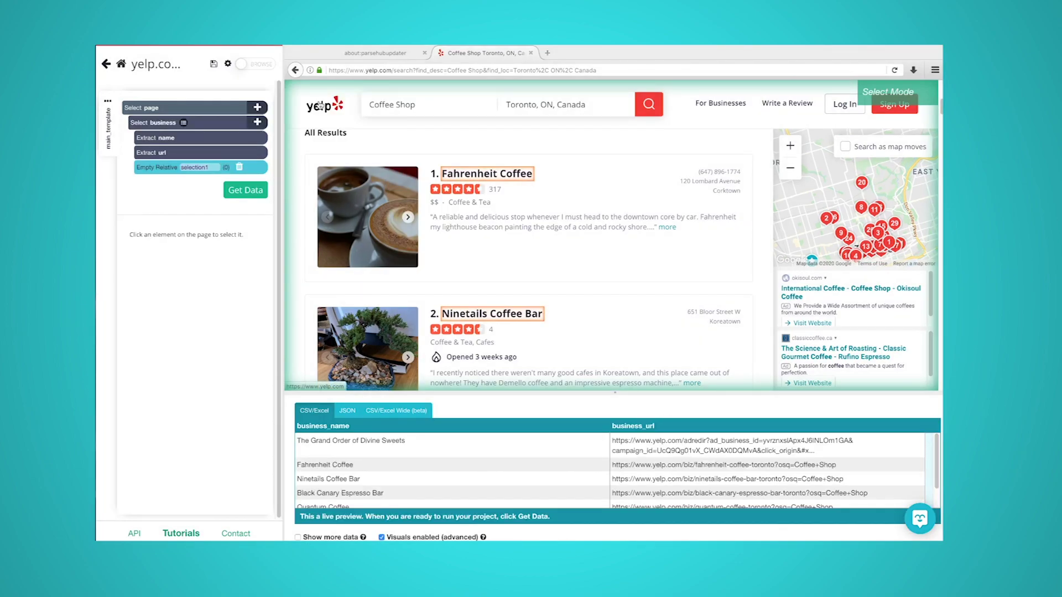
pyautogui.click(519, 174)
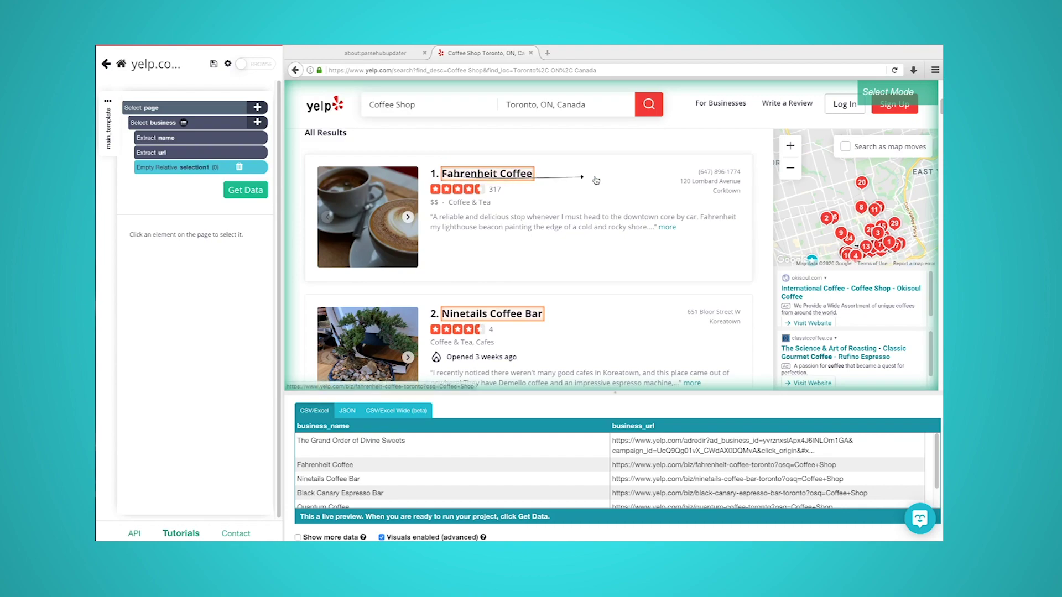
pyautogui.click(700, 172)
pyautogui.write('phone')
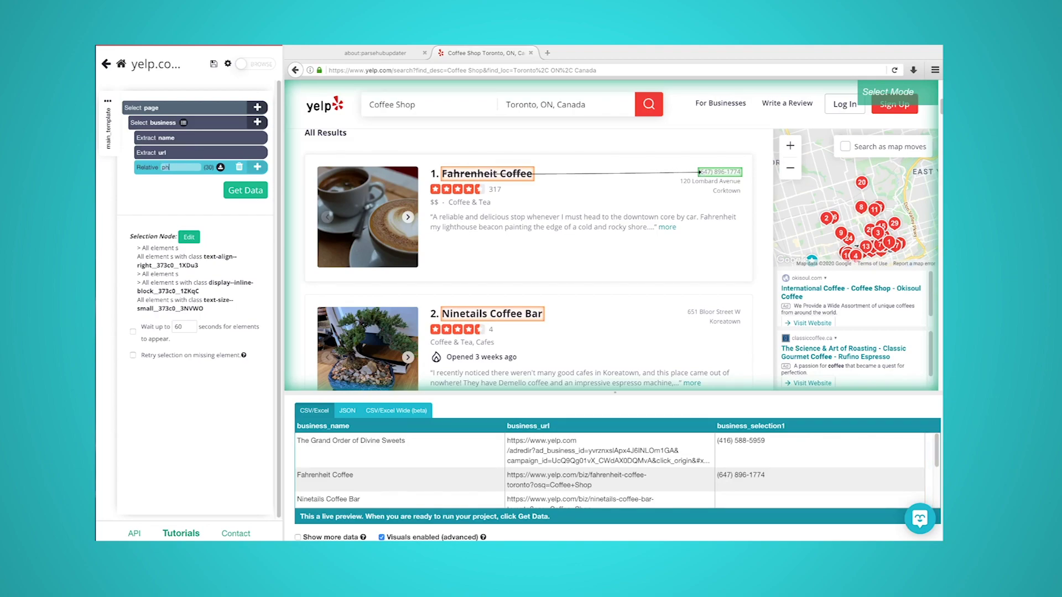
pyautogui.press('Return')
# - Add another relative selection linking each business to its street address
pyautogui.click(263, 123)
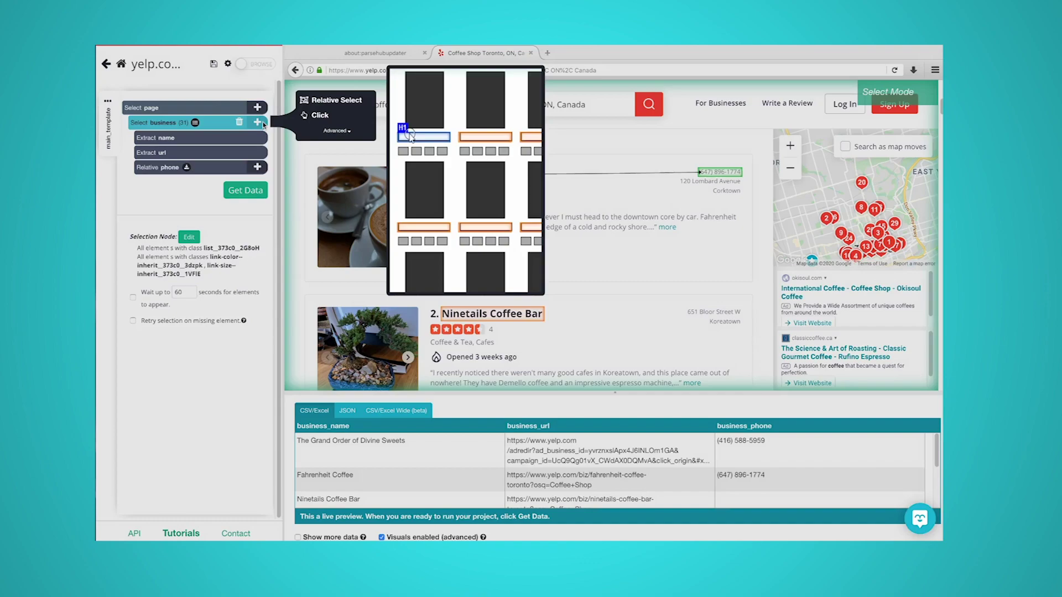
pyautogui.click(322, 104)
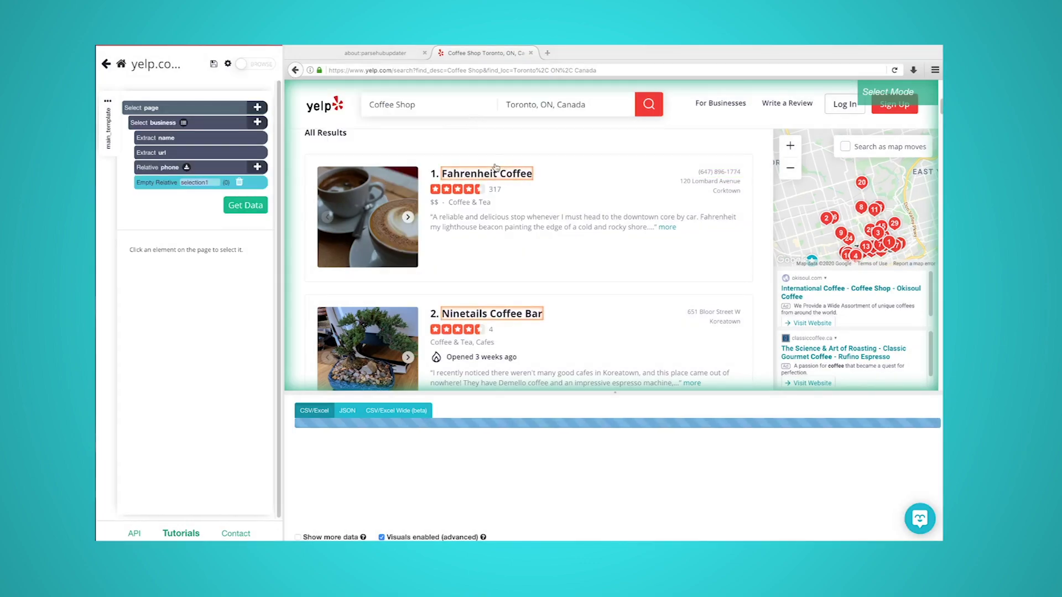
pyautogui.click(690, 184)
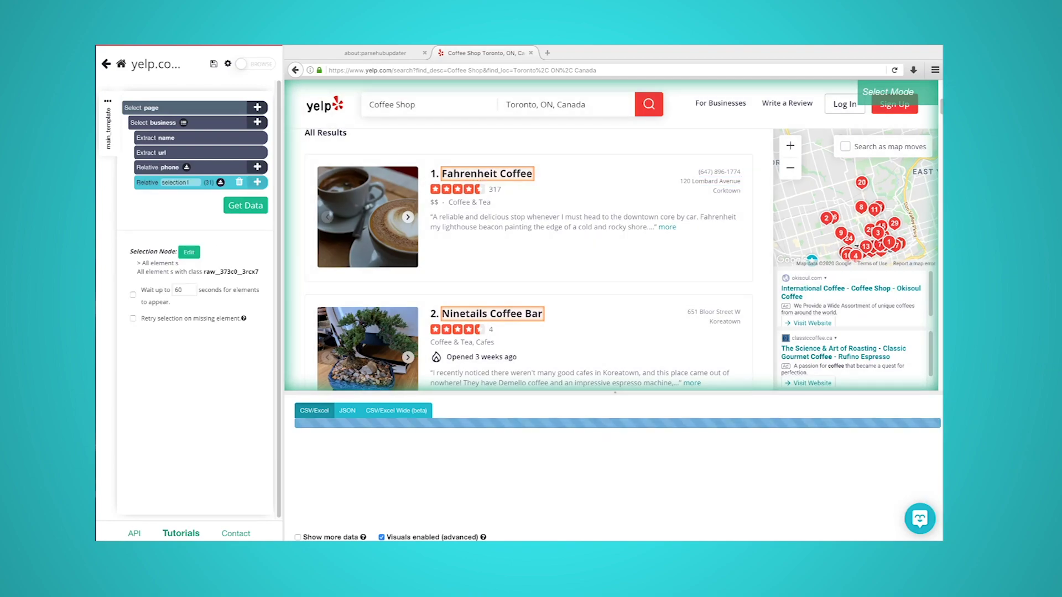
pyautogui.write('adress')
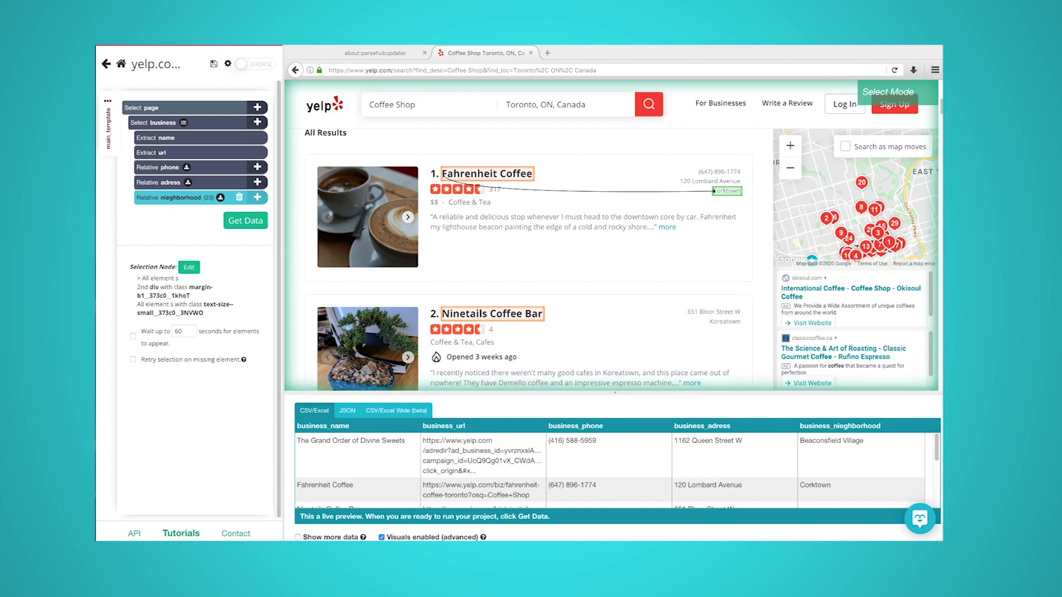
# - Add a 'rating' relative selection linking each business to its star rating
pyautogui.click(260, 122)
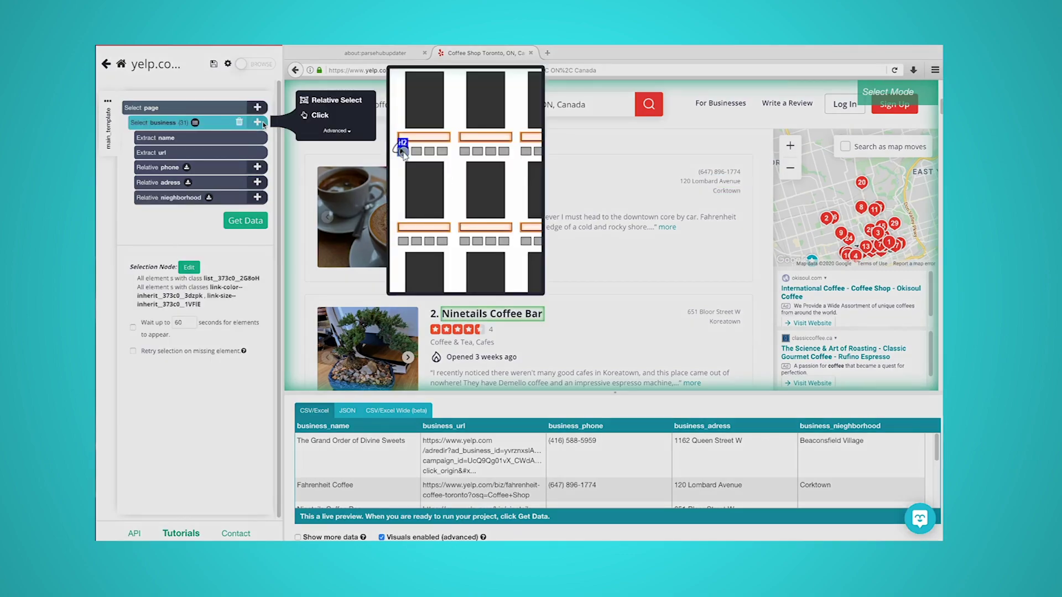
pyautogui.click(309, 106)
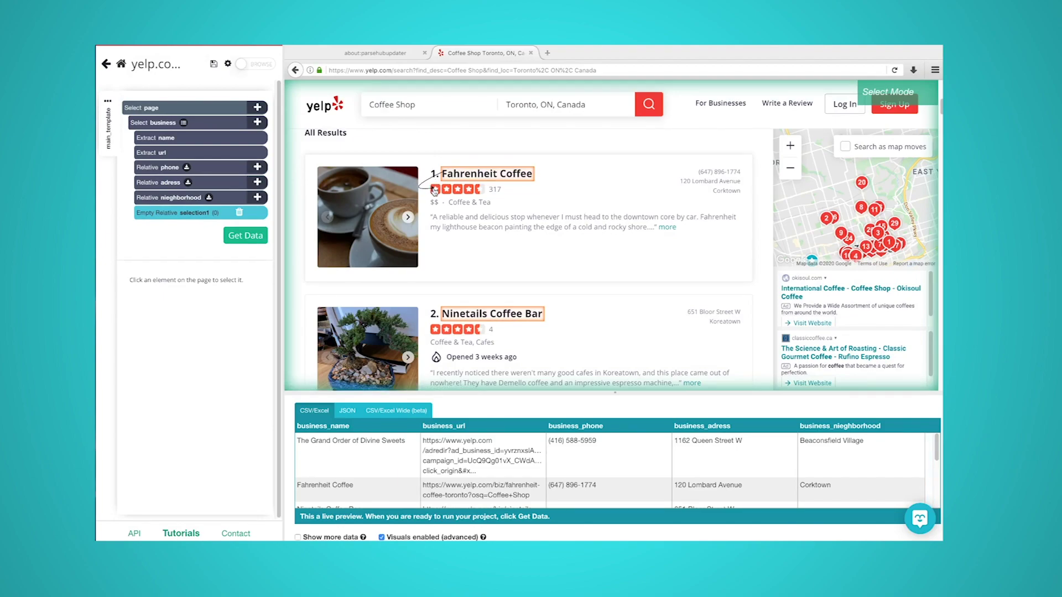
pyautogui.click(436, 191)
pyautogui.write('rating')
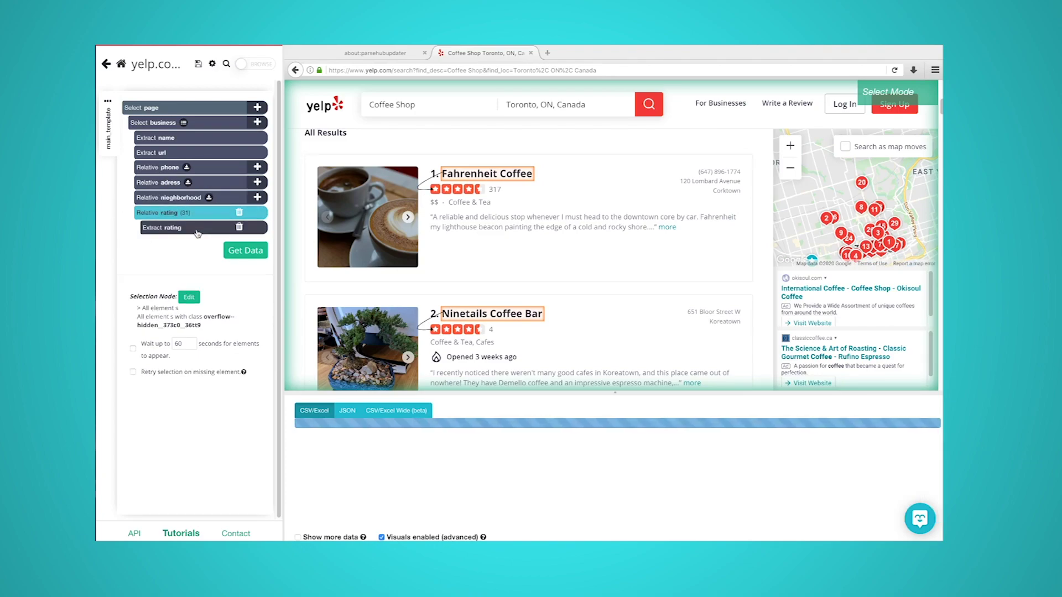
pyautogui.click(188, 231)
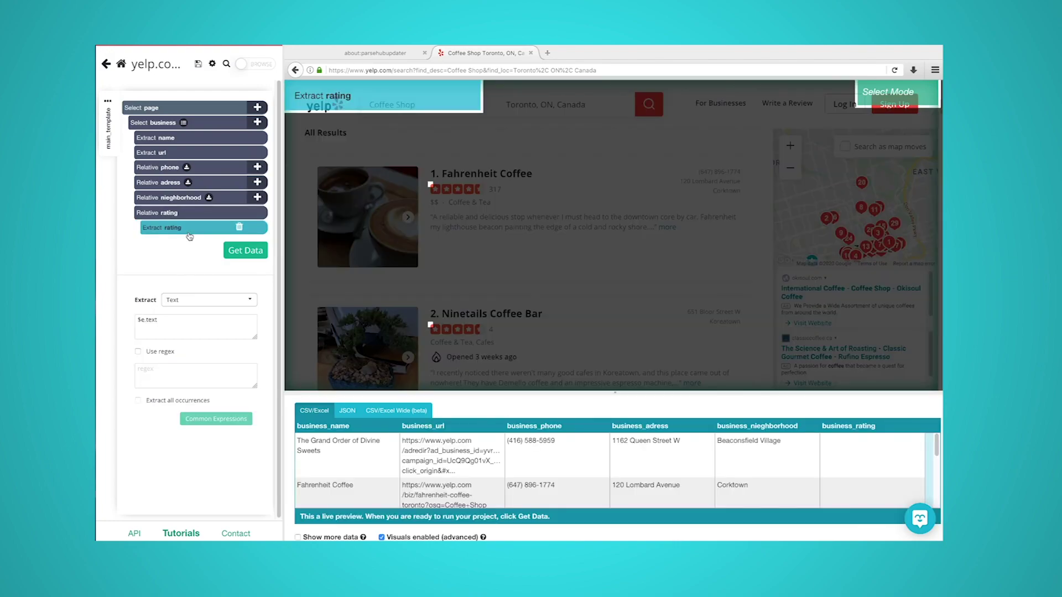
# - Extract rating as its aria-label attribute and add a 'reviews' field for each review count
pyautogui.click(198, 305)
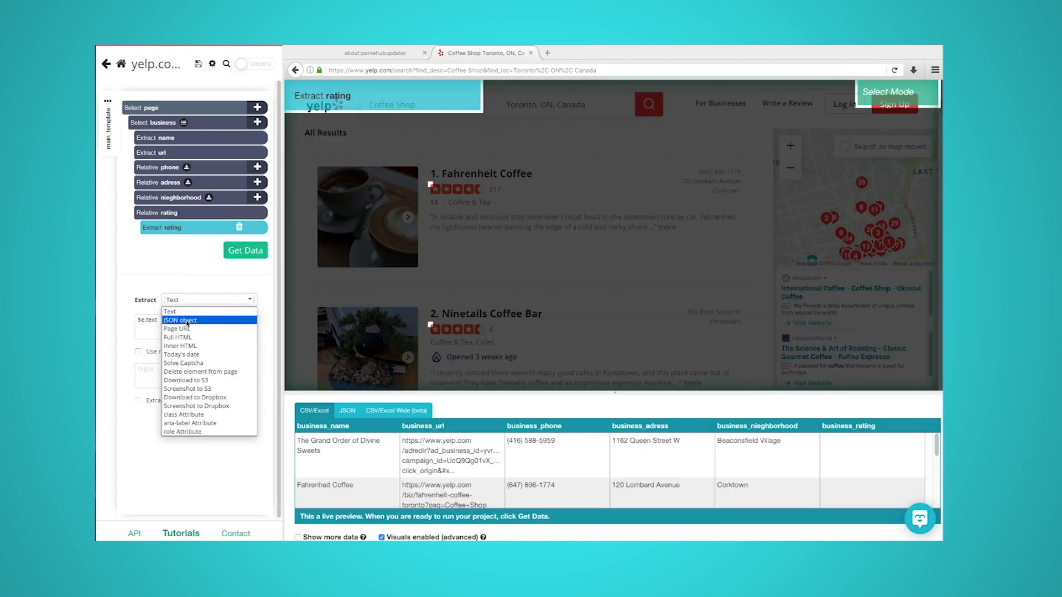
pyautogui.click(204, 423)
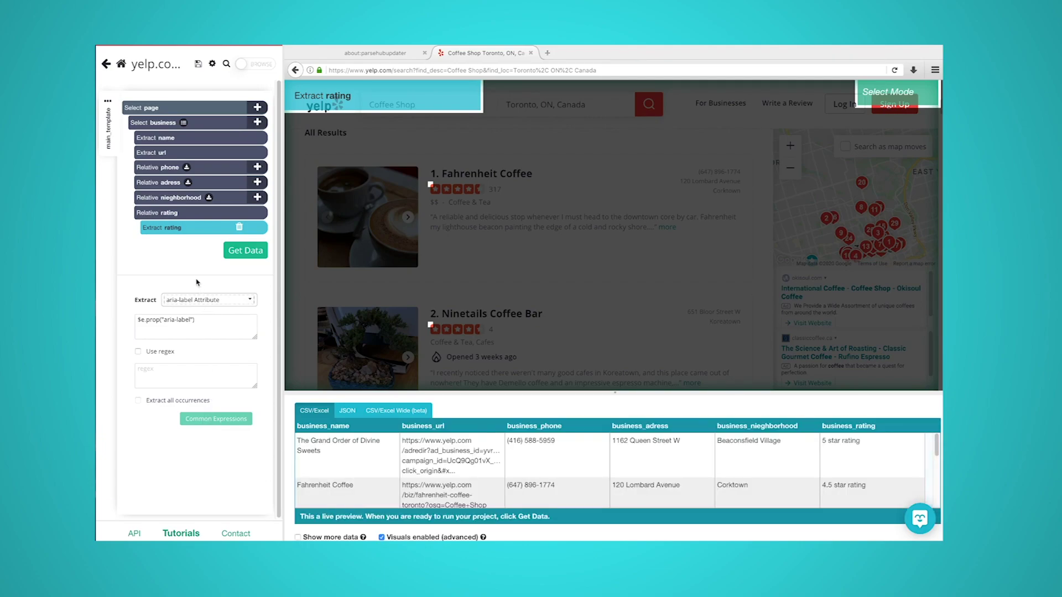
pyautogui.click(258, 122)
pyautogui.click(315, 97)
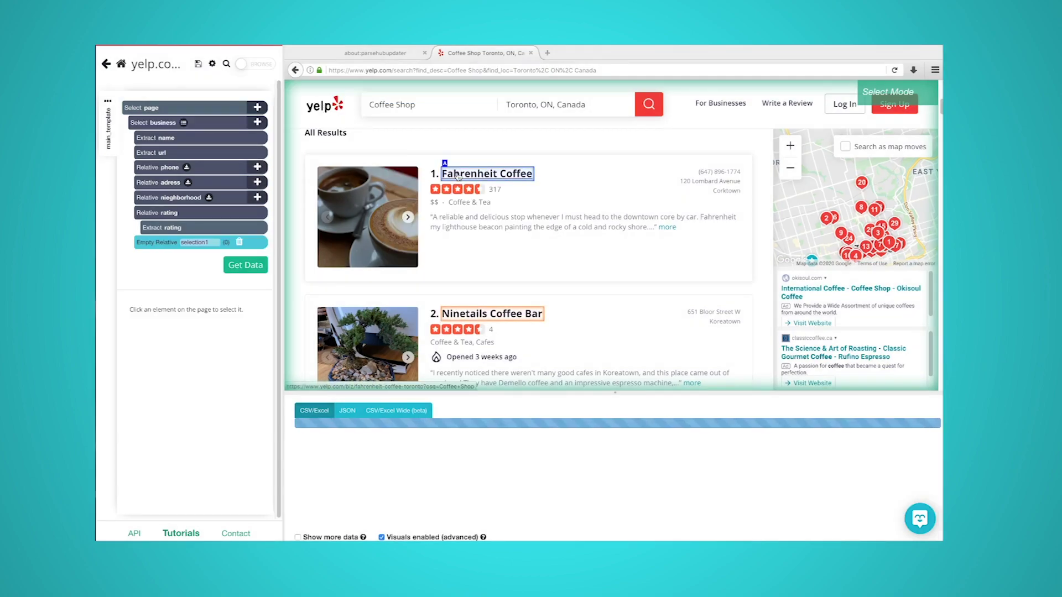
pyautogui.click(495, 191)
pyautogui.write('reviews')
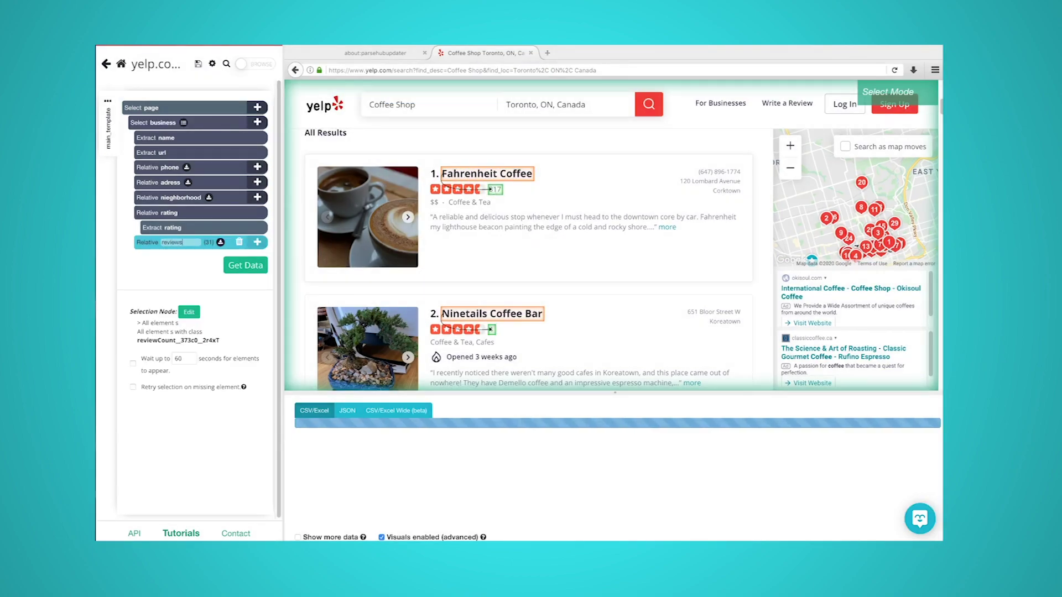
pyautogui.click(264, 111)
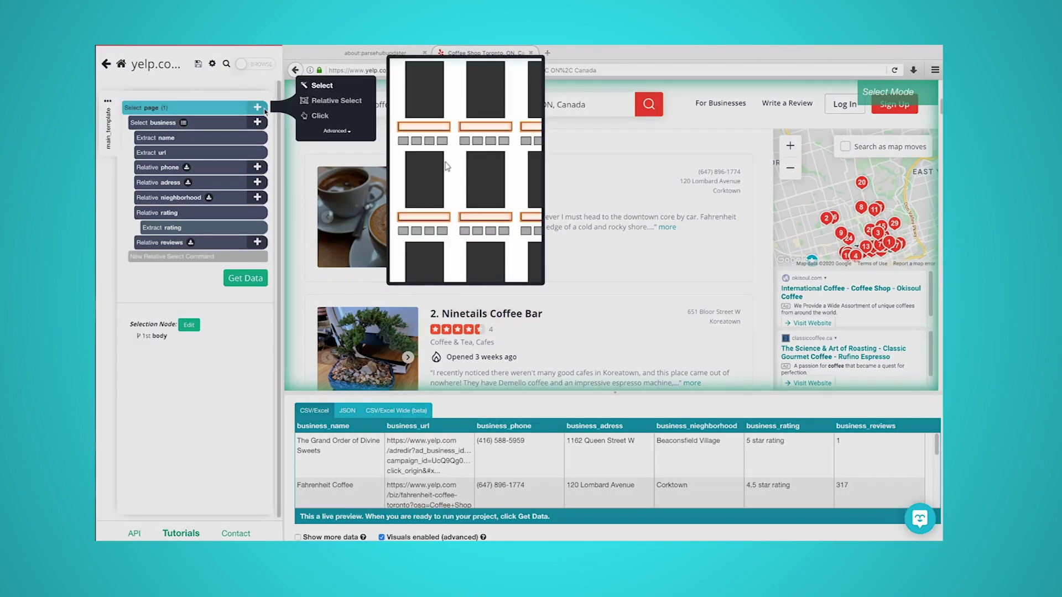
# - Select the pagination next arrow as 'next' and delete its next and next_url extractions
pyautogui.click(327, 86)
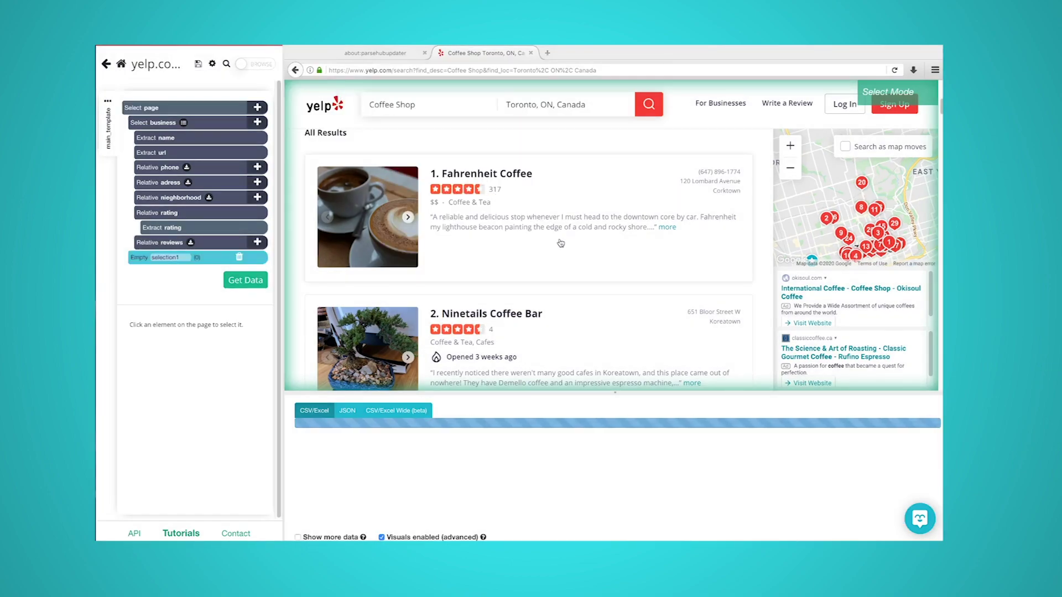
pyautogui.scroll(-5, 560, 243)
pyautogui.scroll(-8, 560, 243)
pyautogui.scroll(-5, 560, 241)
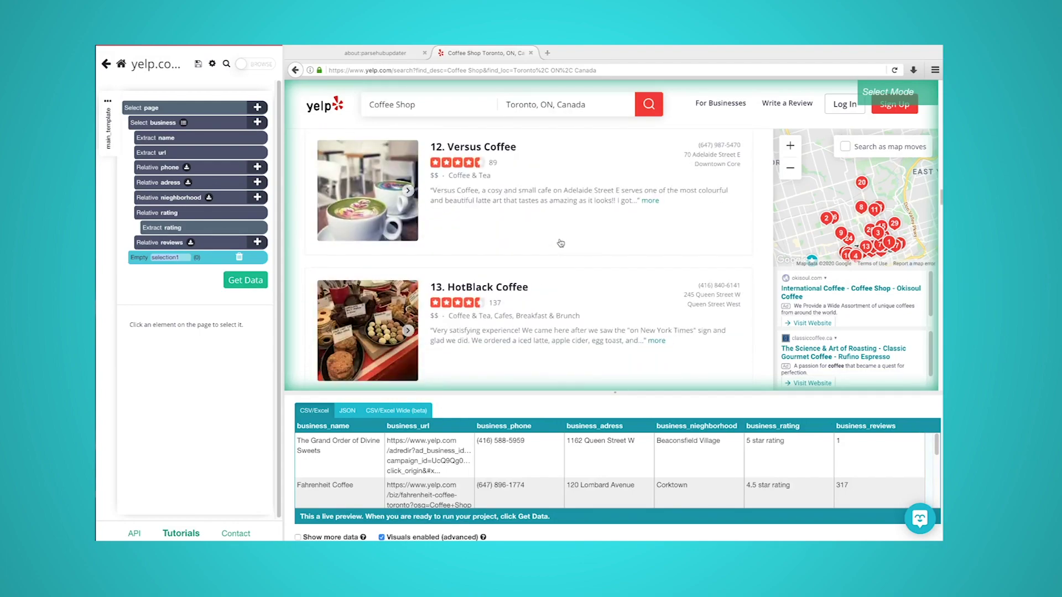
pyautogui.scroll(-10, 560, 241)
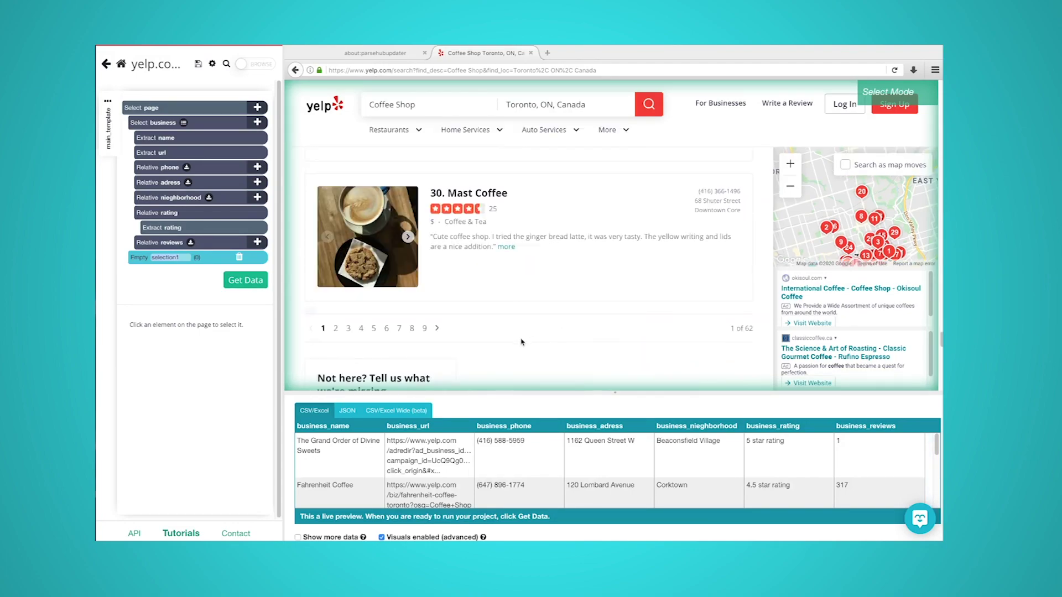
pyautogui.click(439, 331)
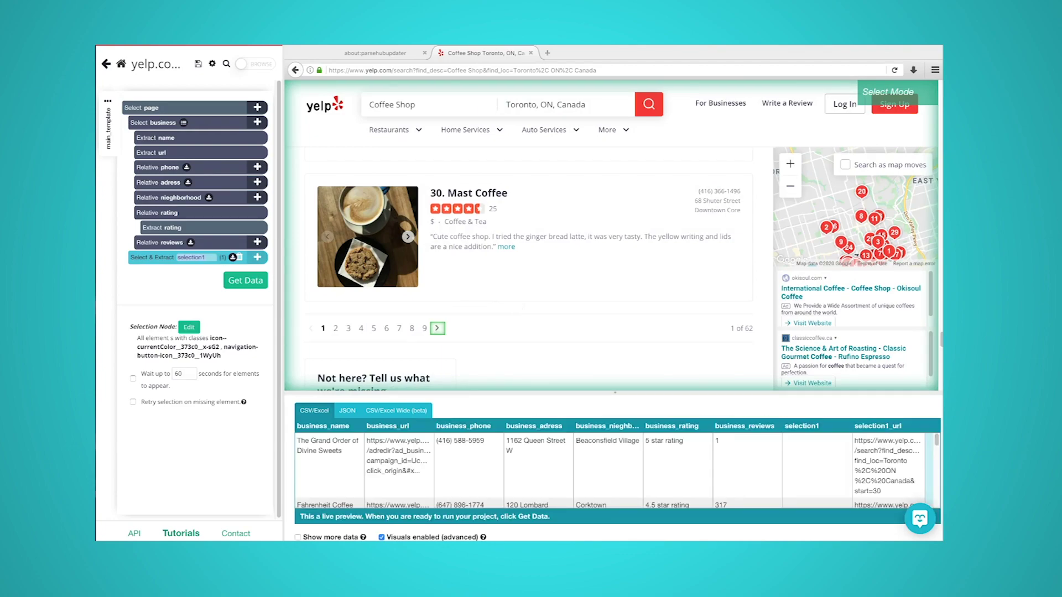
pyautogui.write('next')
pyautogui.press('Return')
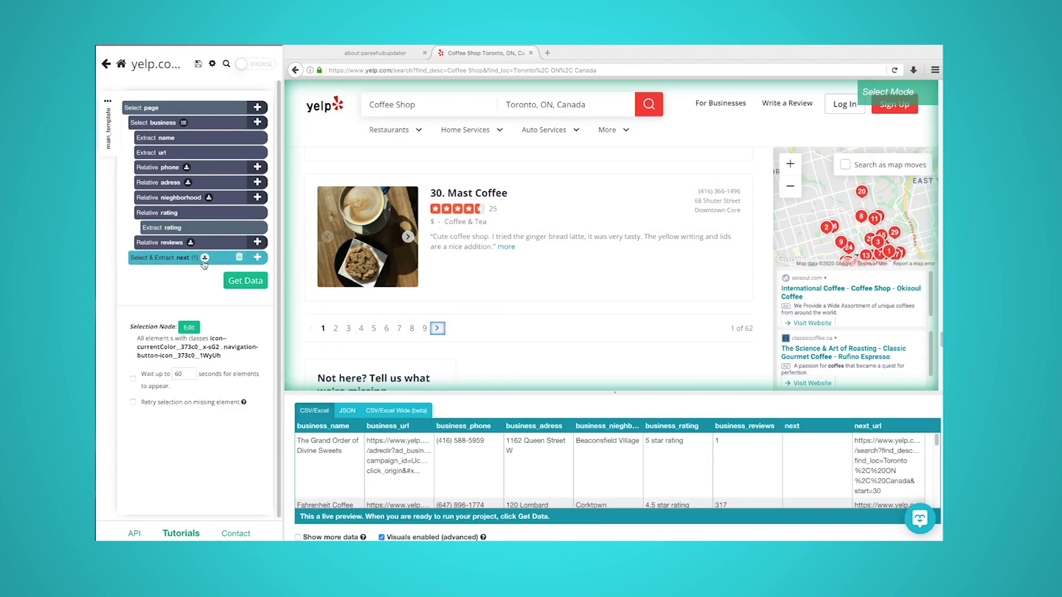
pyautogui.click(204, 258)
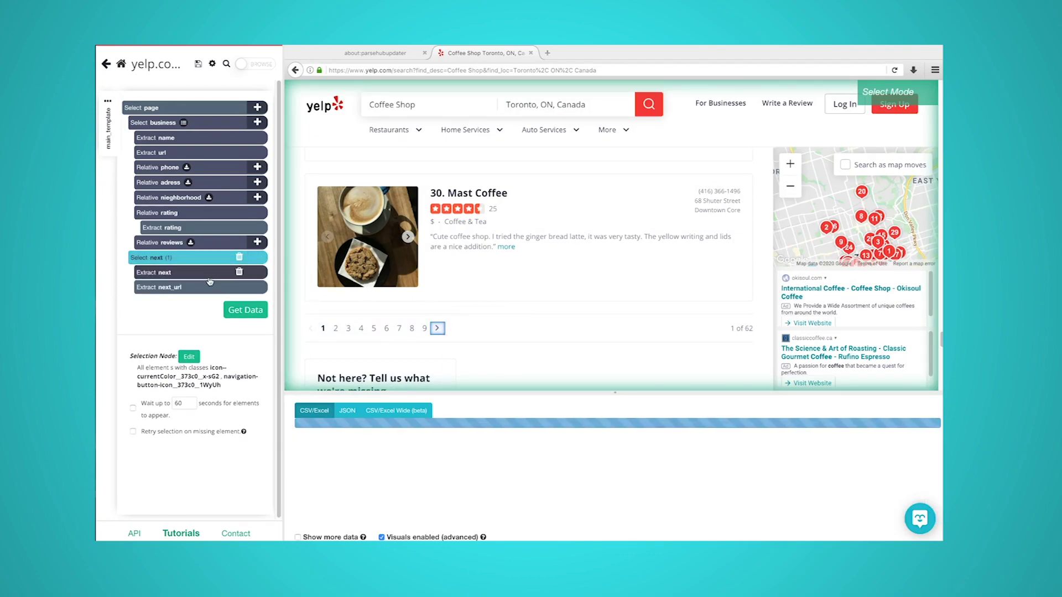
pyautogui.click(239, 287)
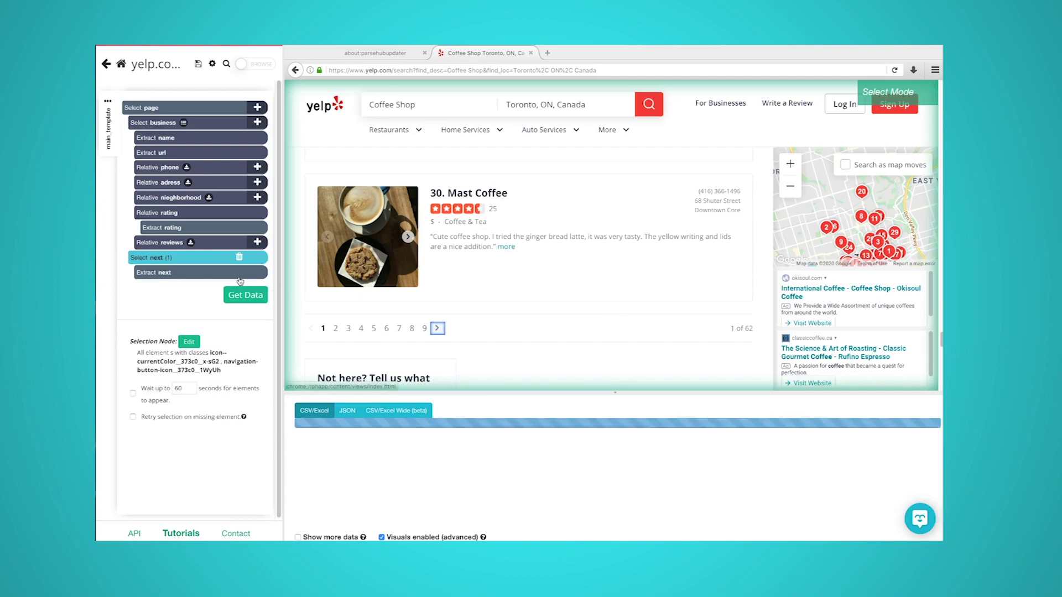
pyautogui.click(243, 273)
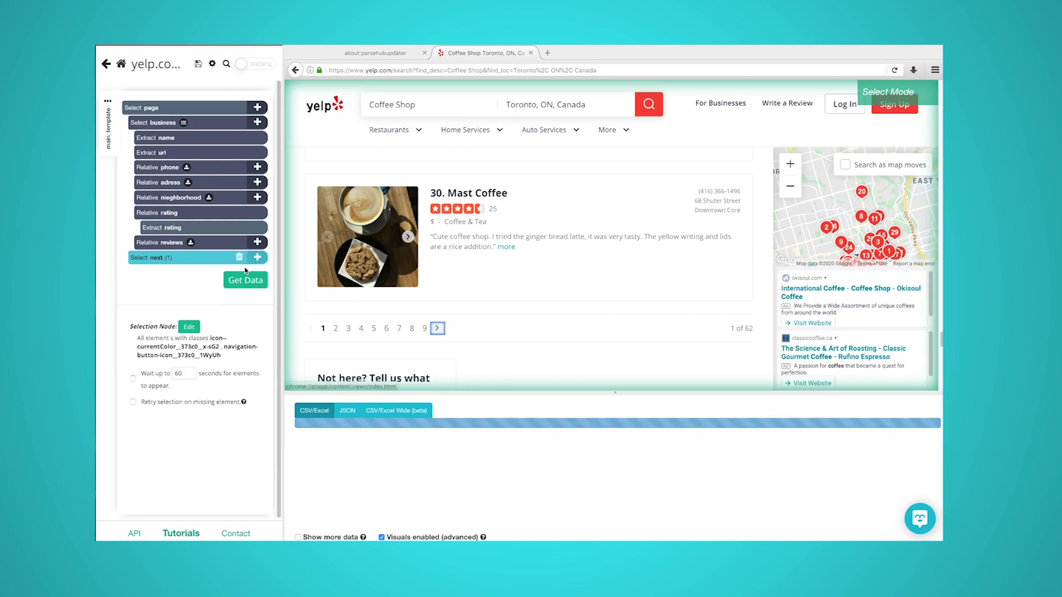
pyautogui.click(271, 260)
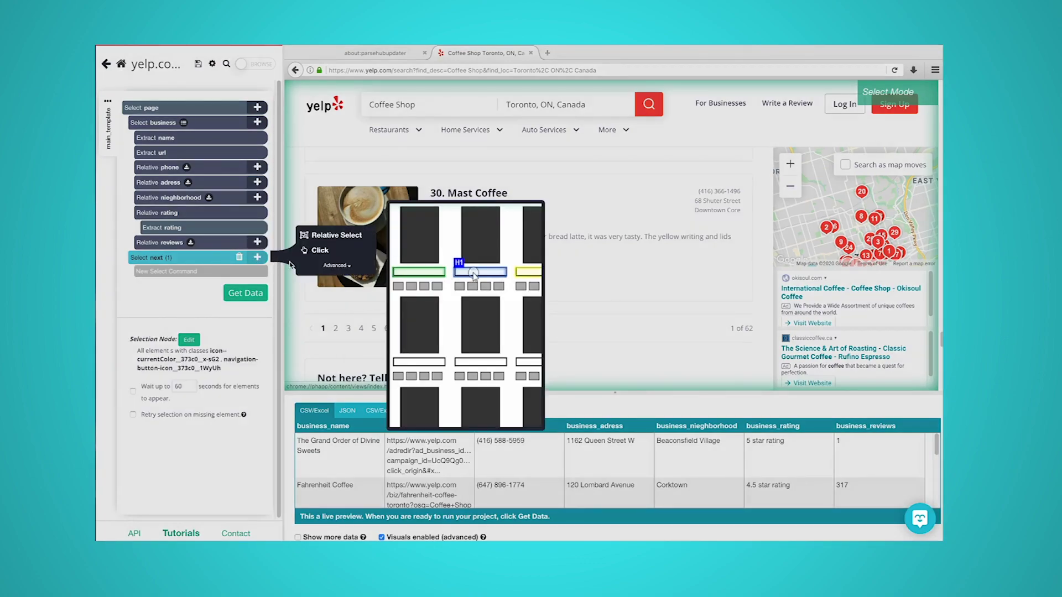
# - Make 'next' click to the next page, repeating the current template 5 times, then Get Data
pyautogui.click(319, 251)
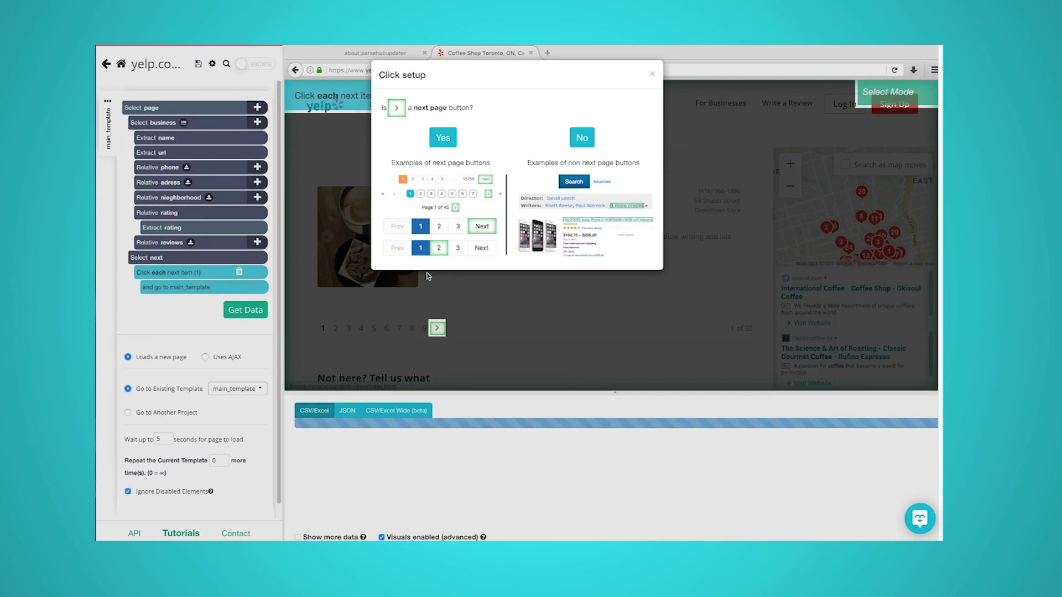
pyautogui.click(448, 141)
pyautogui.click(491, 194)
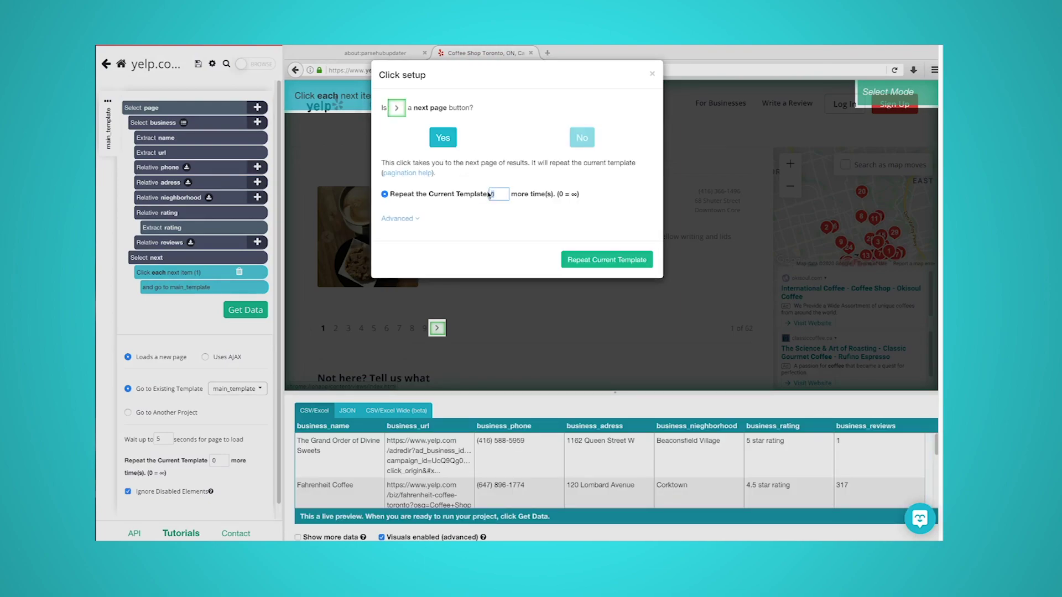
pyautogui.write('5')
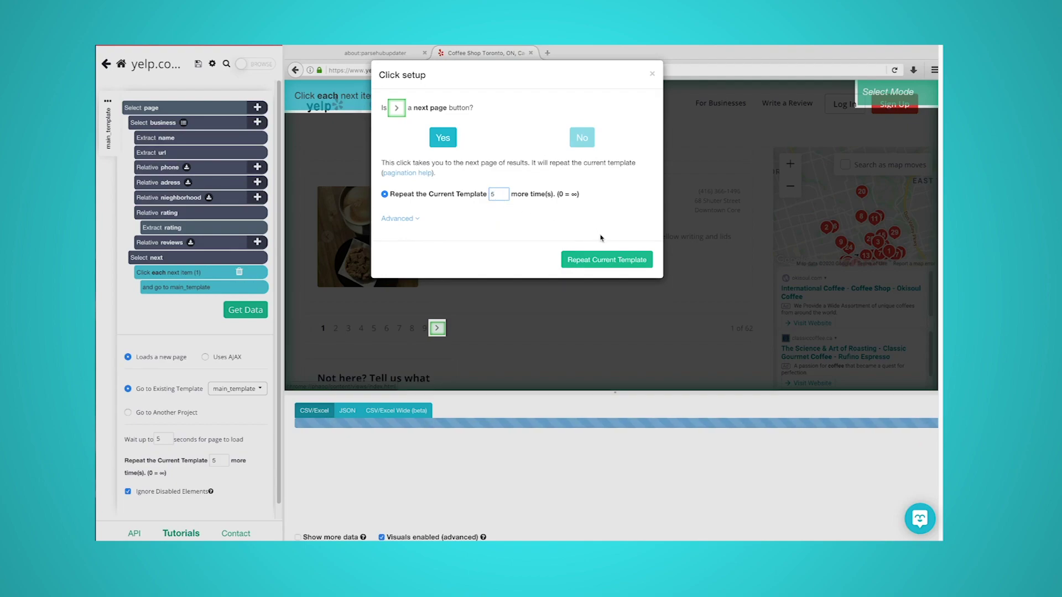
pyautogui.click(609, 262)
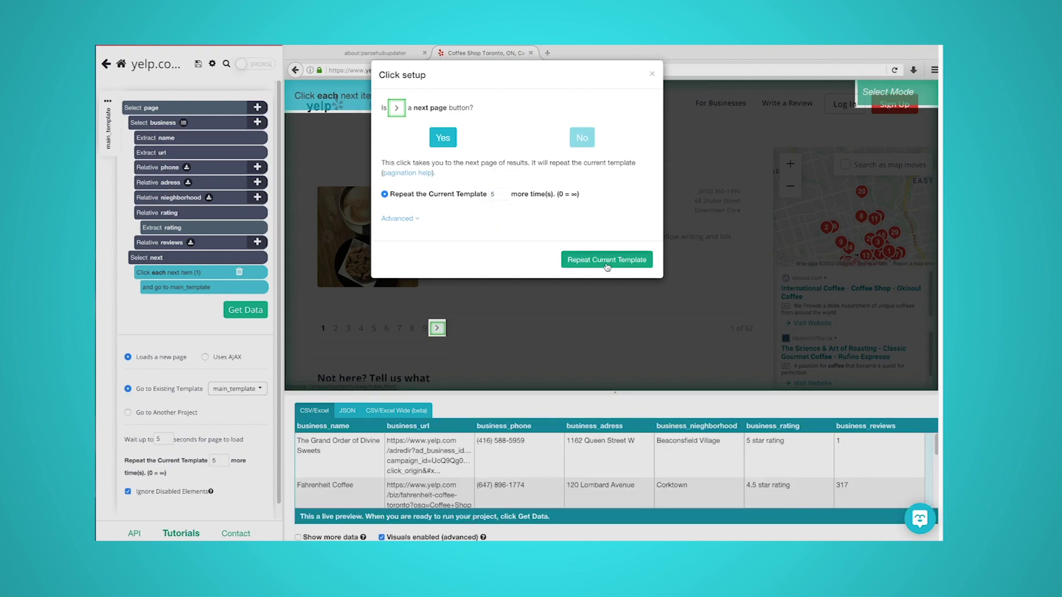
pyautogui.click(606, 261)
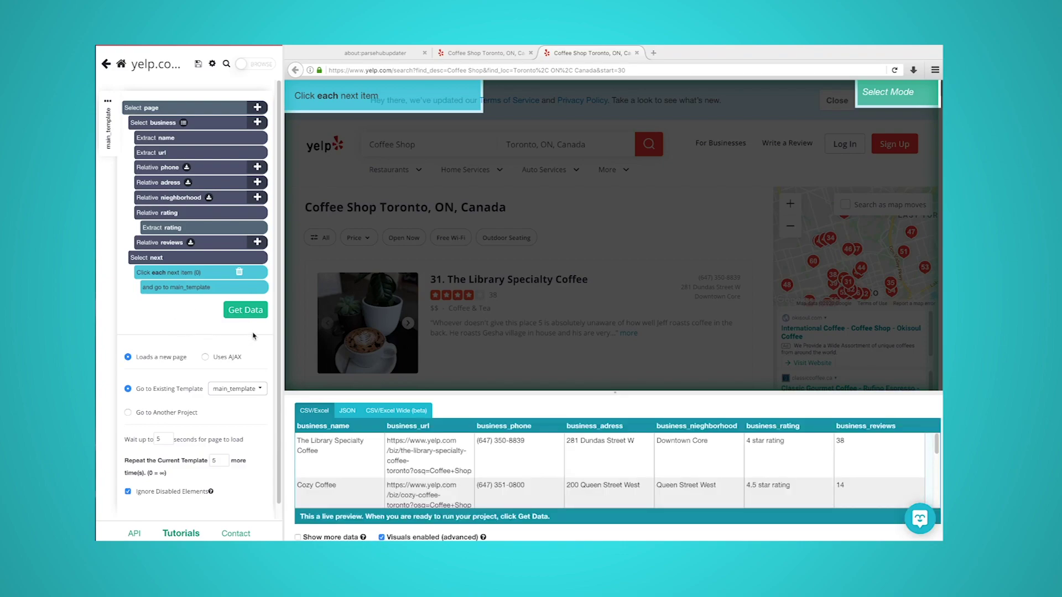
pyautogui.click(246, 312)
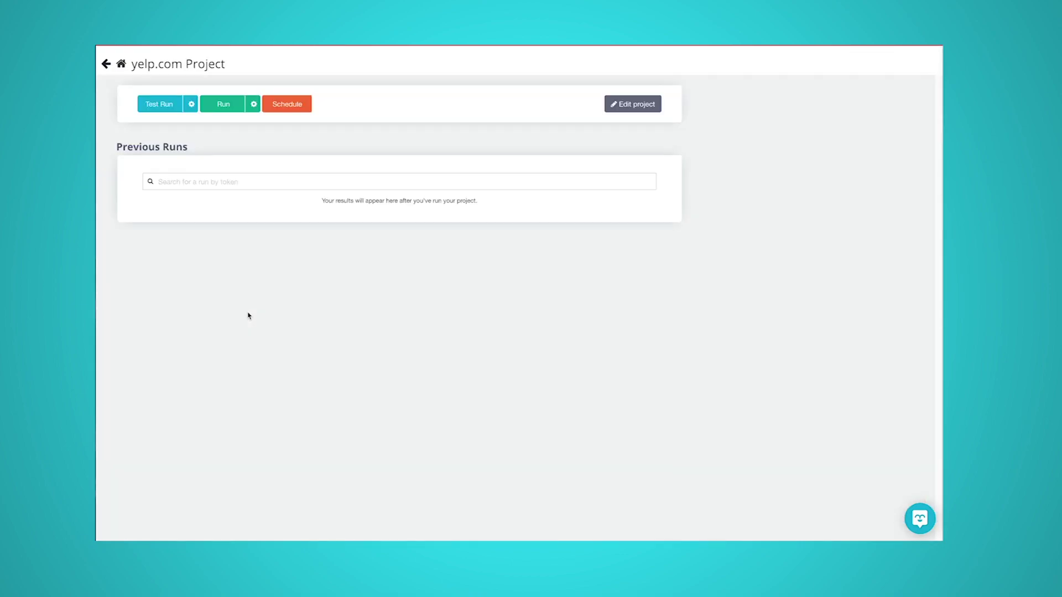